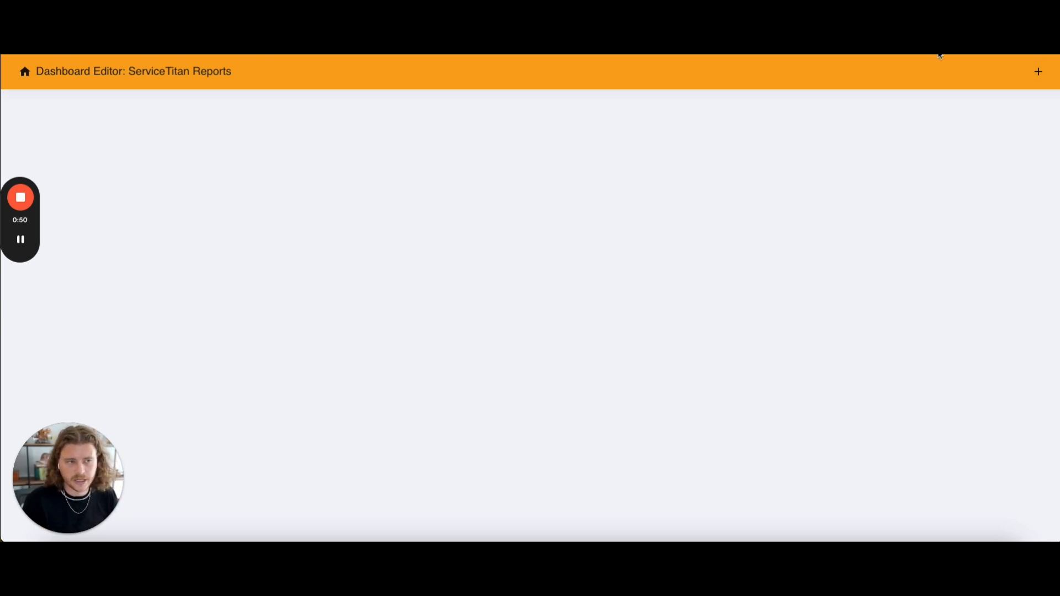
# - Add a Reports component from the ServiceTitan Data Analysis group to the dashboard
pyautogui.click(1041, 73)
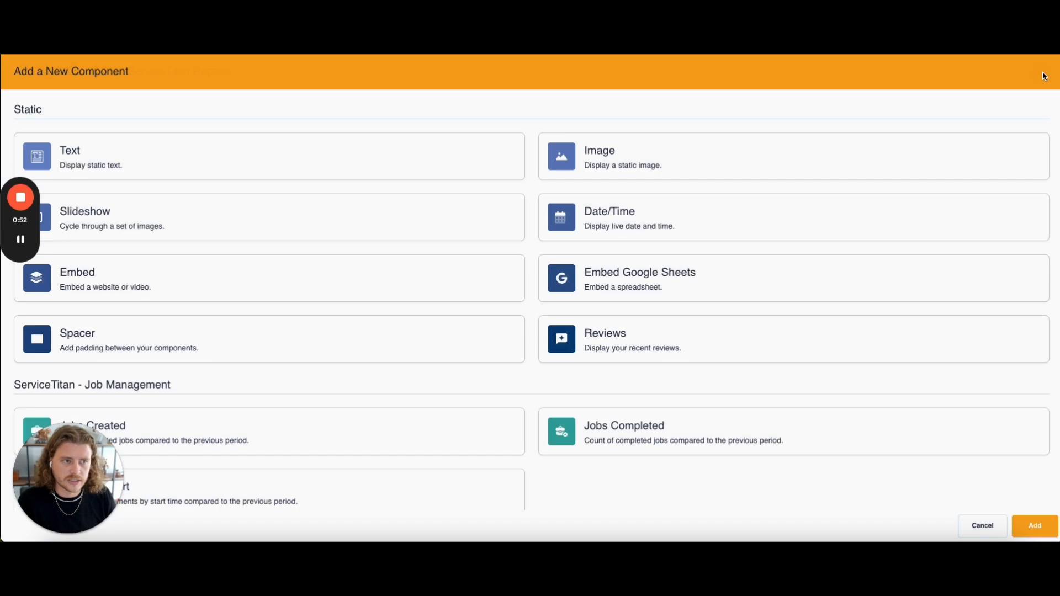
pyautogui.scroll(-10, 406, 211)
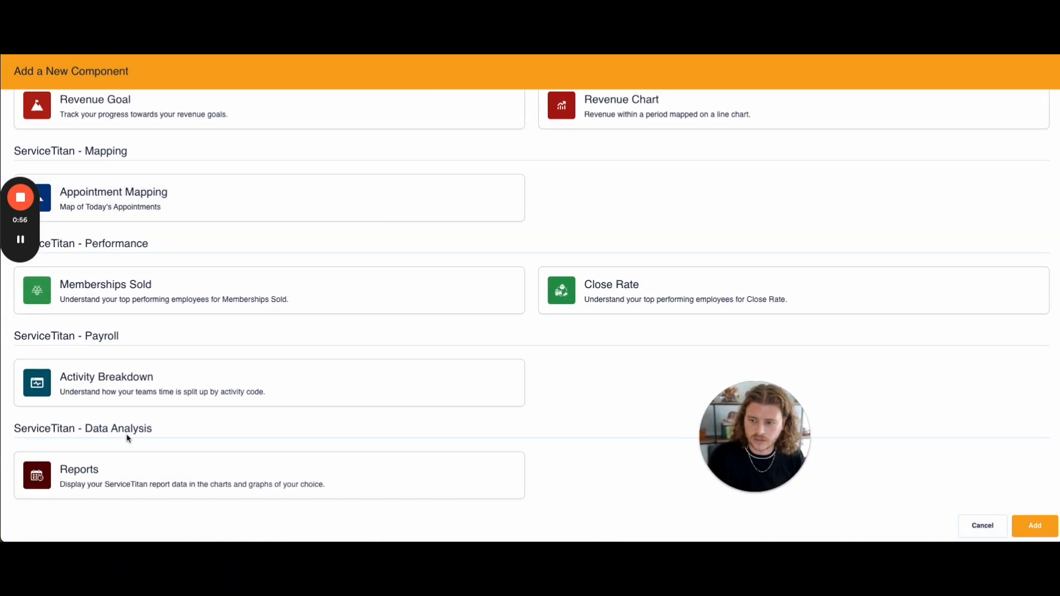
pyautogui.click(87, 480)
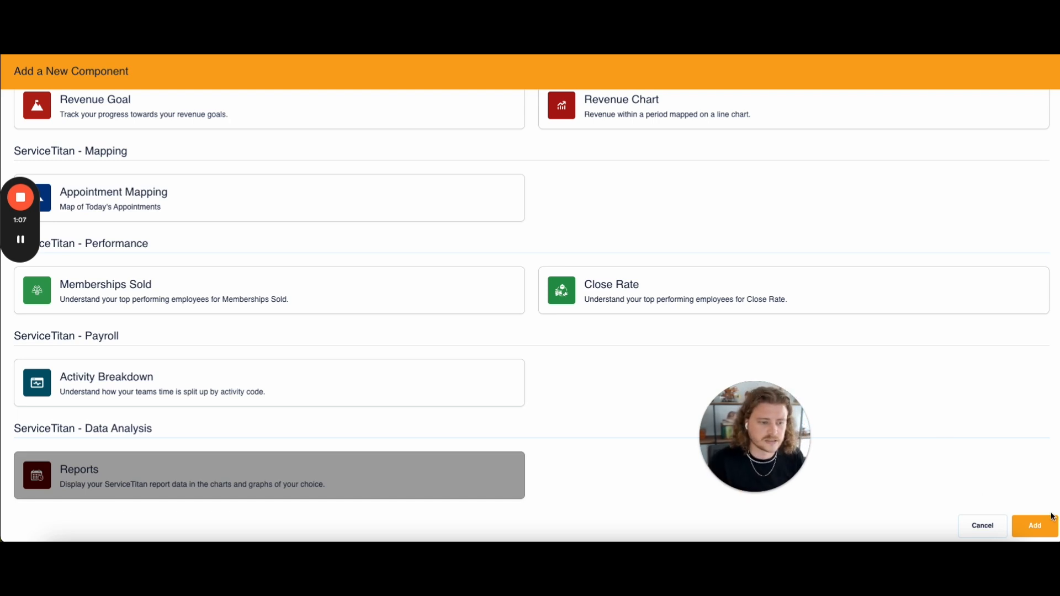
pyautogui.click(1034, 526)
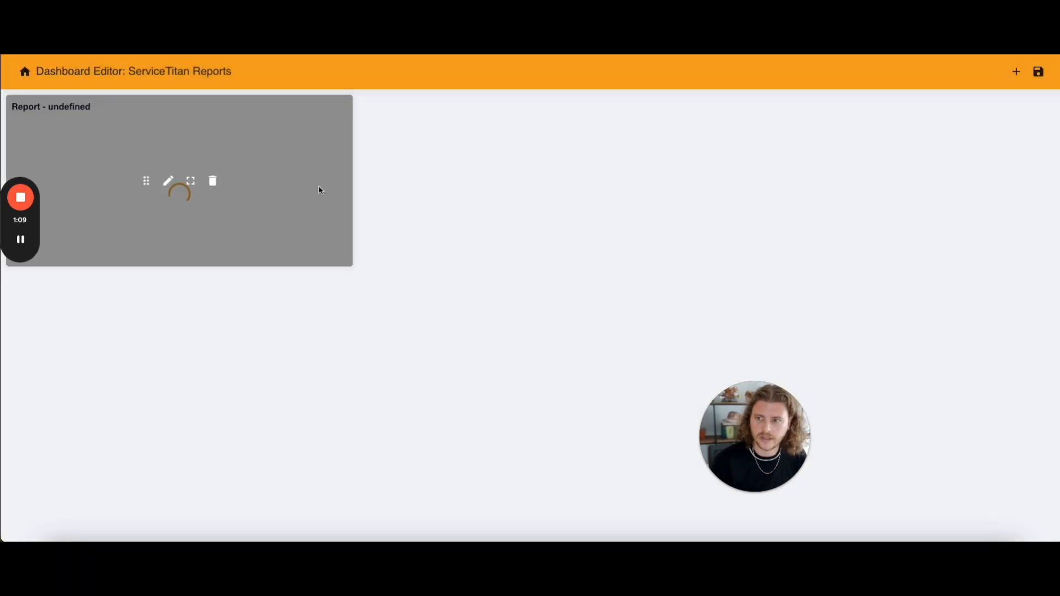
# - Edit the new report component and choose the Appointments report from the Operations category
pyautogui.click(168, 181)
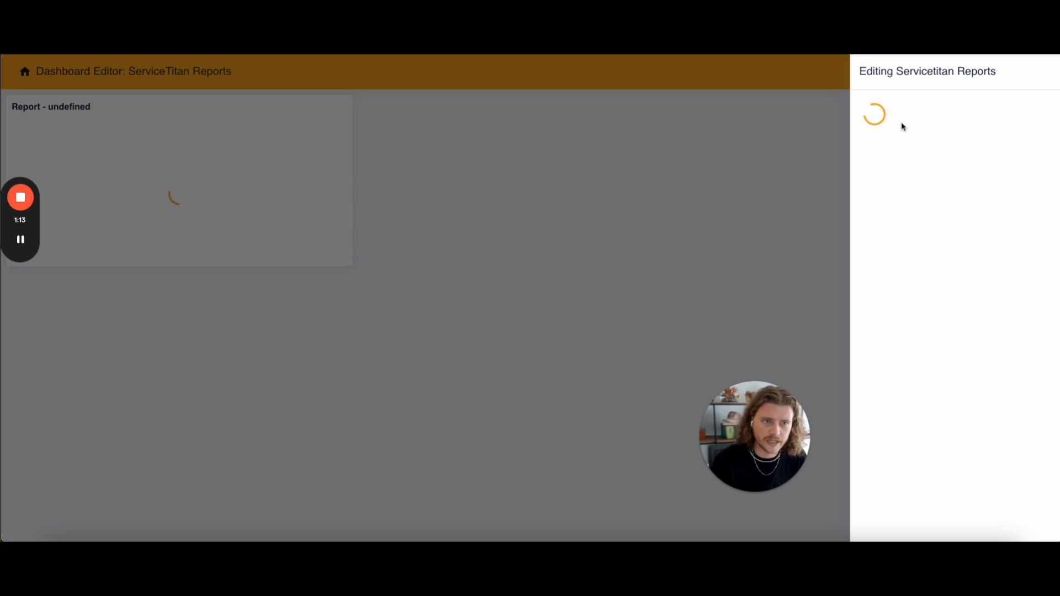
pyautogui.click(953, 144)
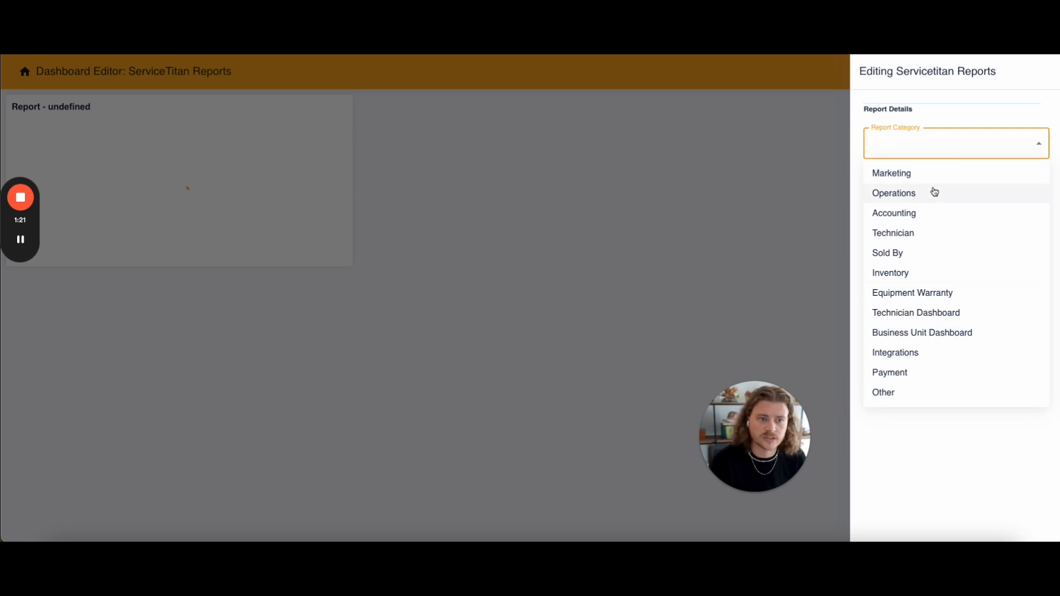
pyautogui.click(906, 198)
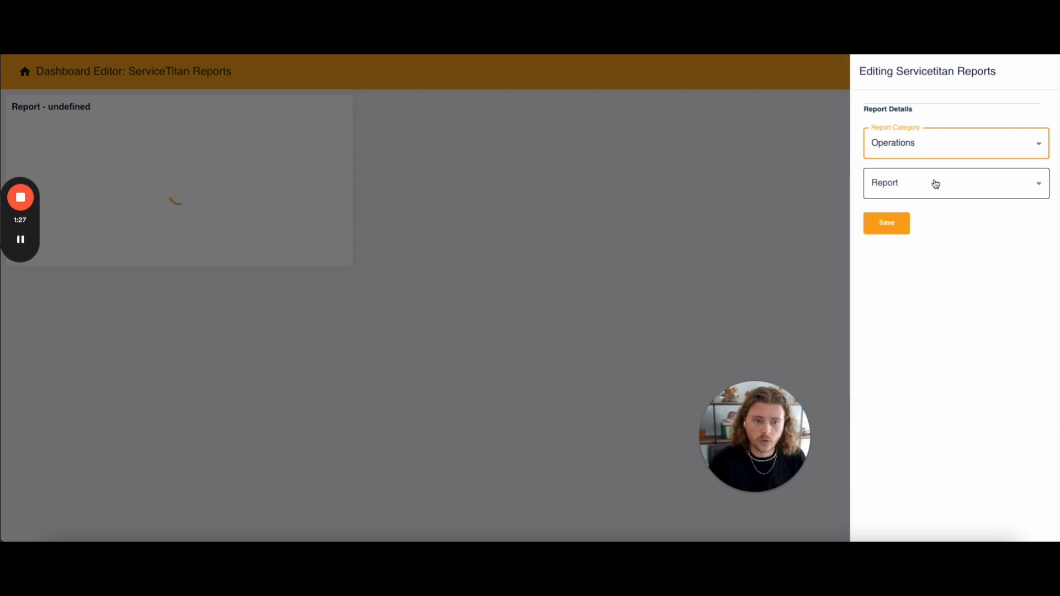
pyautogui.click(935, 183)
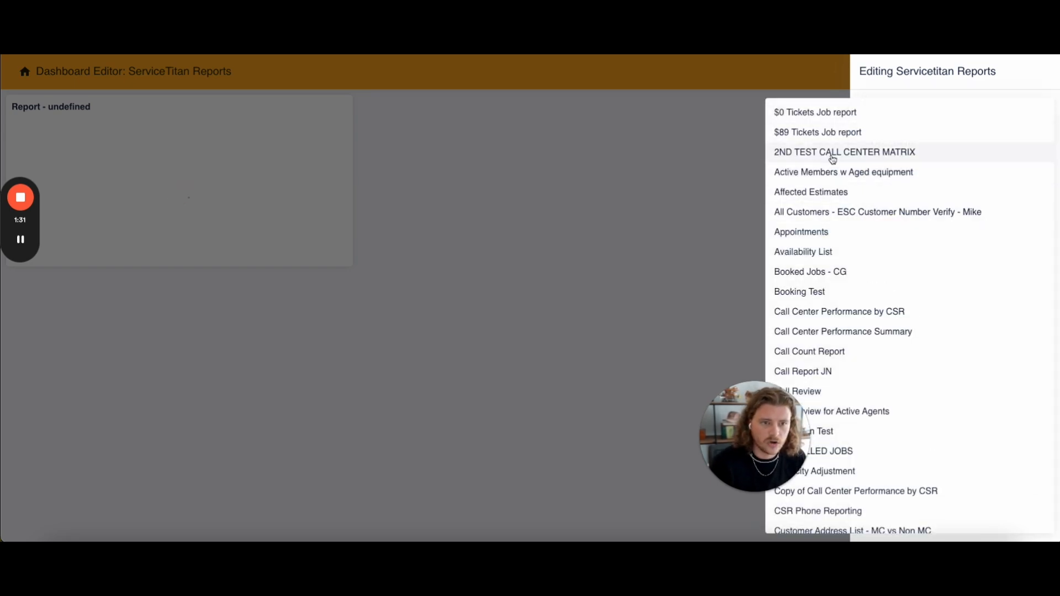
pyautogui.click(806, 234)
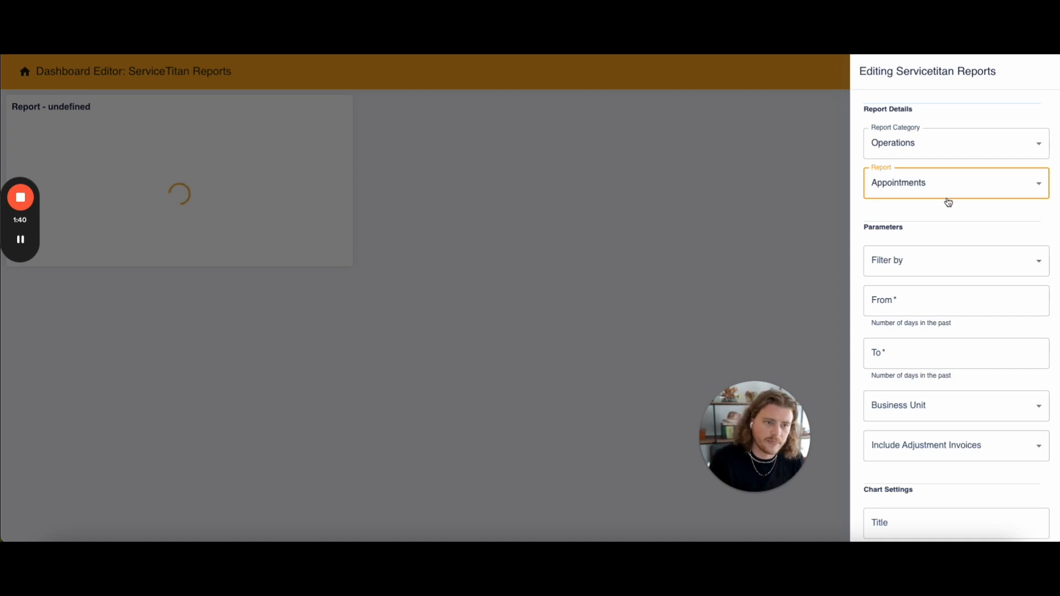
# - Set the report parameters to filter by Job Completion Date
pyautogui.scroll(-1, 937, 205)
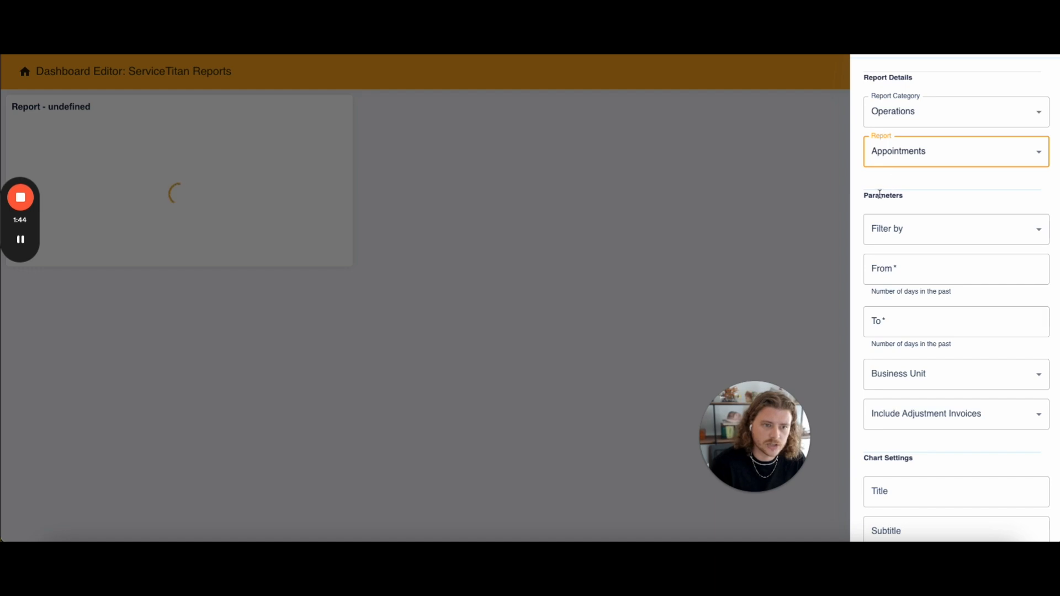
pyautogui.moveTo(862, 197); pyautogui.dragTo(942, 206)
pyautogui.scroll(-5, 868, 265)
pyautogui.scroll(4, 939, 207)
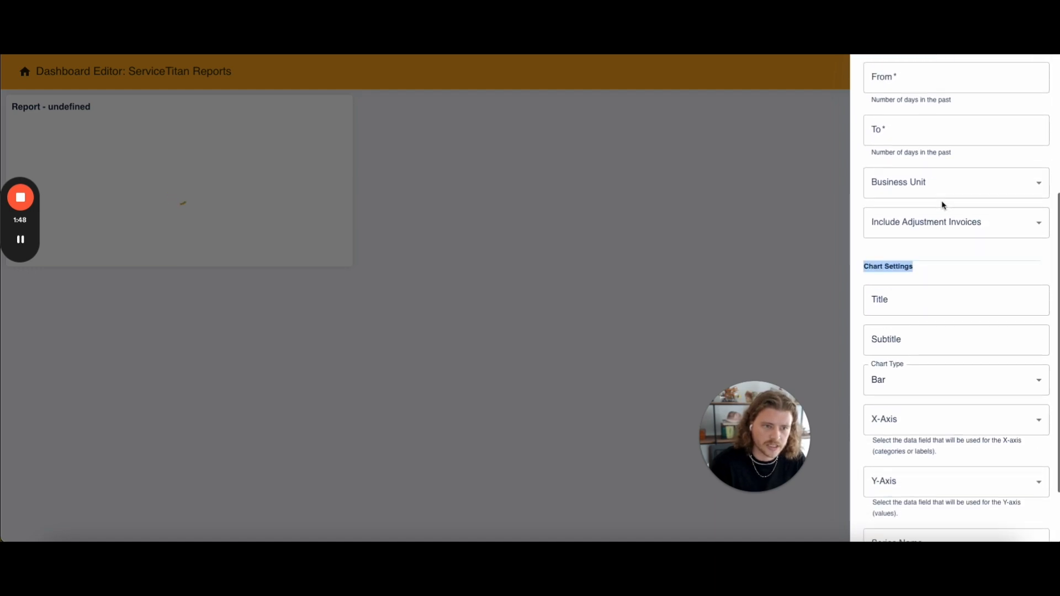
pyautogui.click(866, 173)
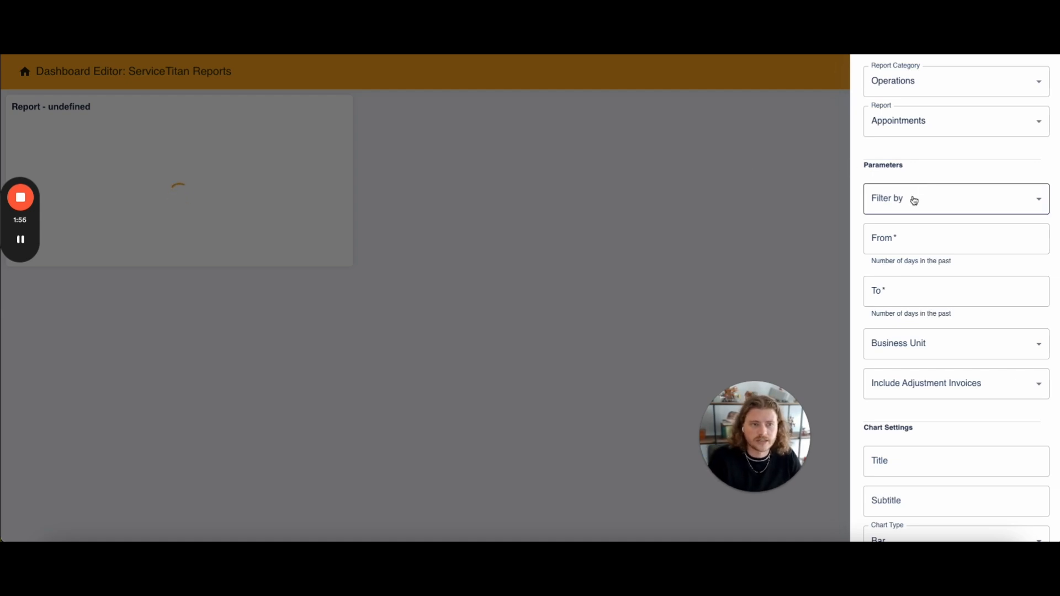
pyautogui.click(935, 199)
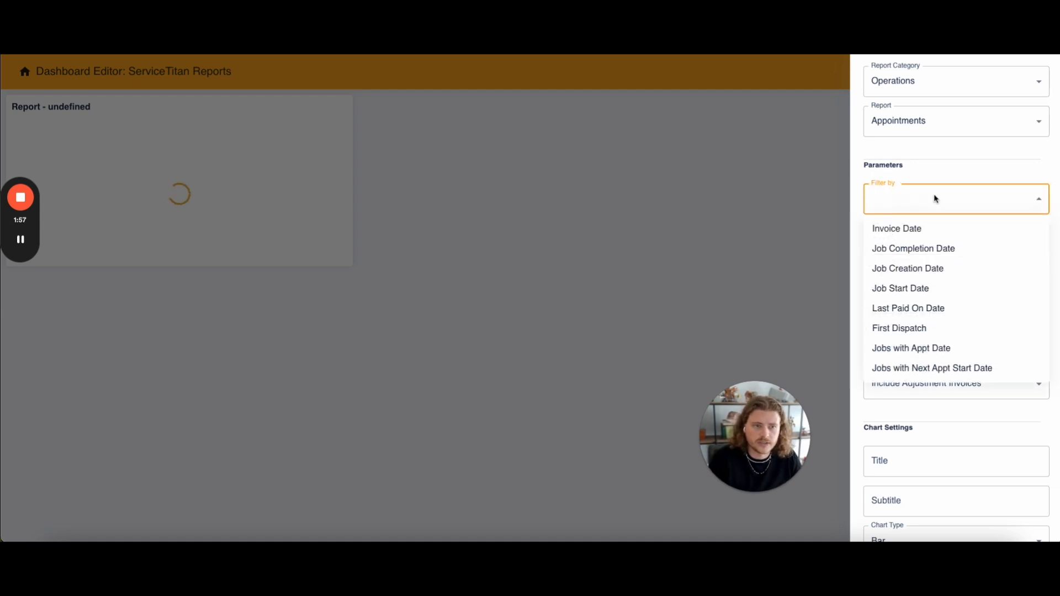
pyautogui.click(926, 254)
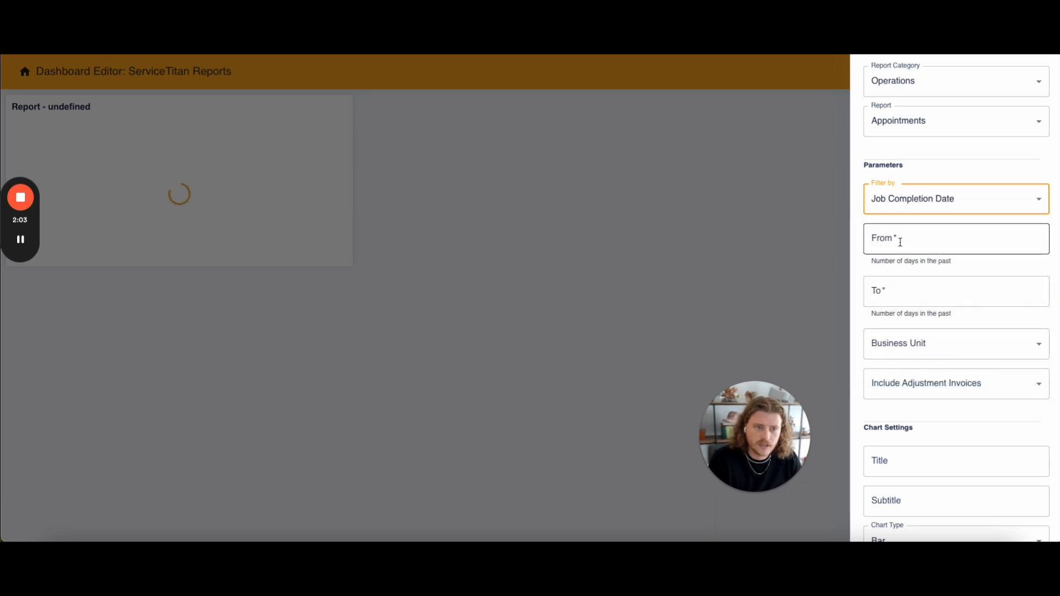
# - Set the report's date range from 14 to 0 days in the past
pyautogui.click(912, 239)
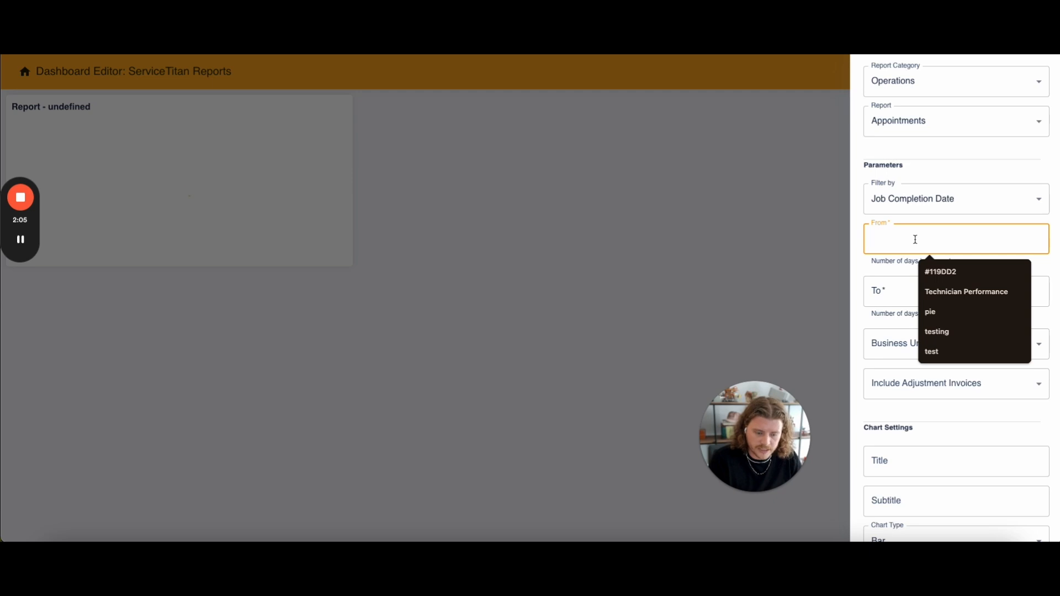
pyautogui.write('14')
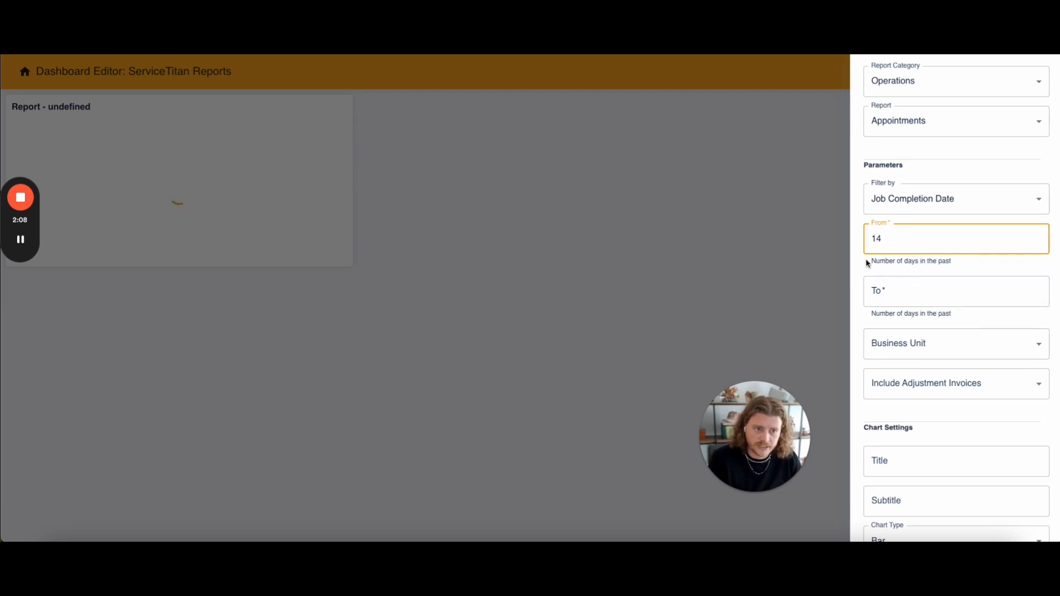
pyautogui.moveTo(866, 263); pyautogui.dragTo(991, 269)
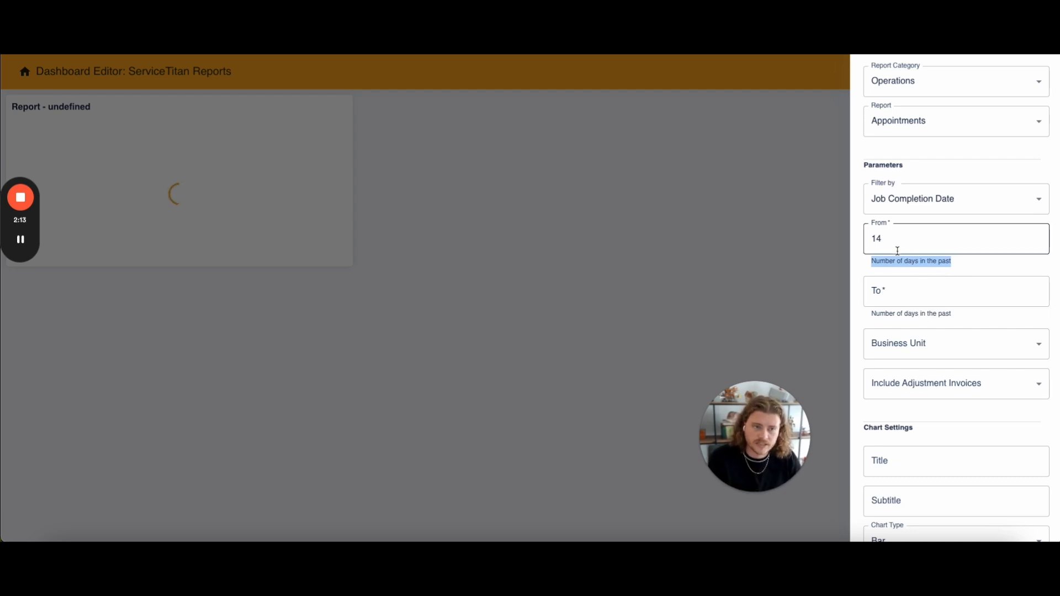
pyautogui.click(879, 293)
pyautogui.write('0')
pyautogui.click(924, 262)
pyautogui.click(922, 345)
pyautogui.click(925, 158)
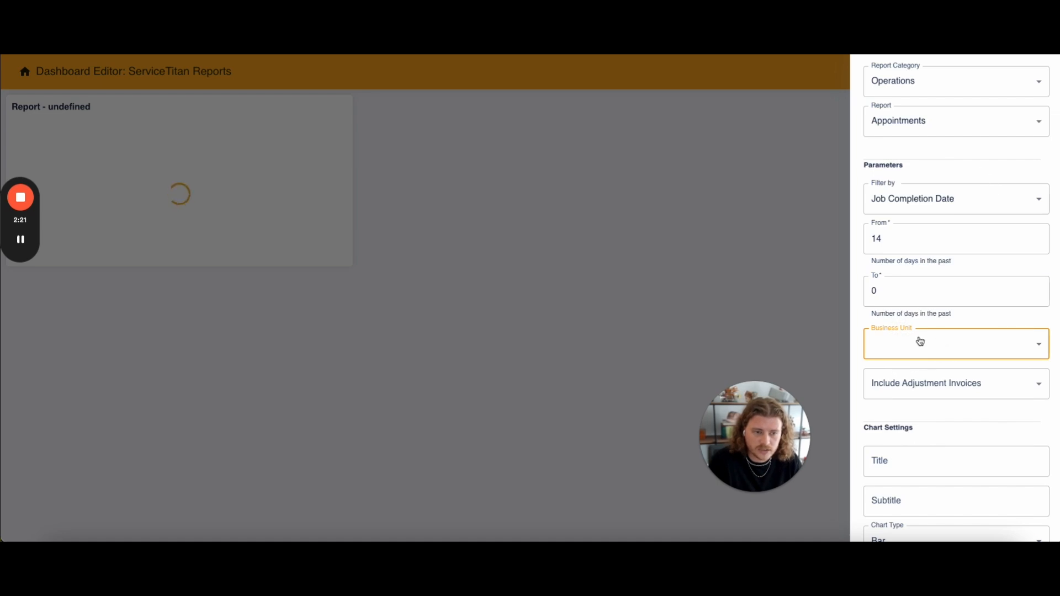
pyautogui.click(940, 384)
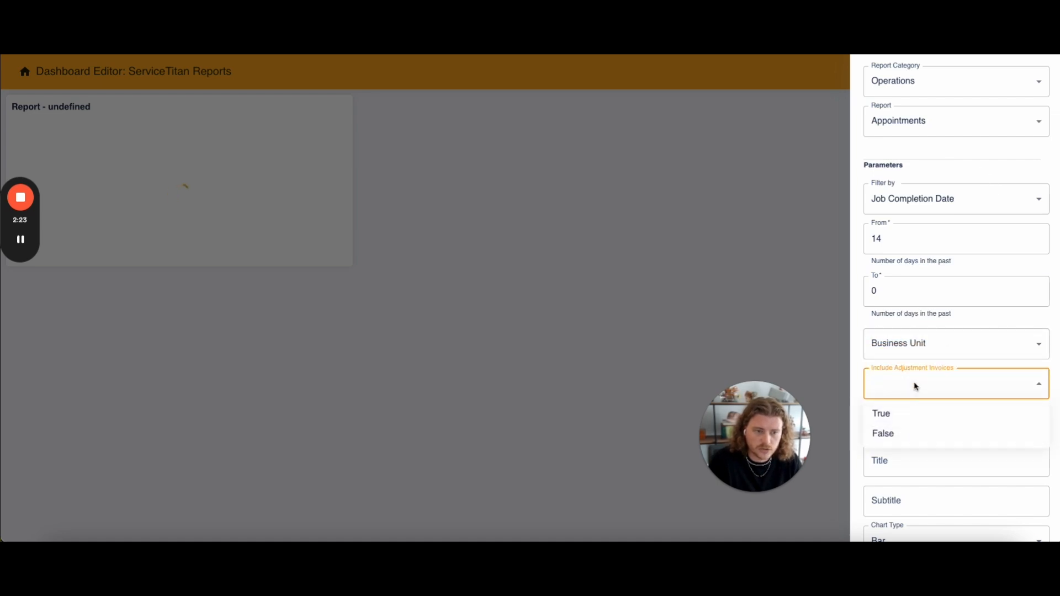
pyautogui.click(923, 366)
# - Enter "Count of Appointments" as the chart title
pyautogui.scroll(-3, 922, 409)
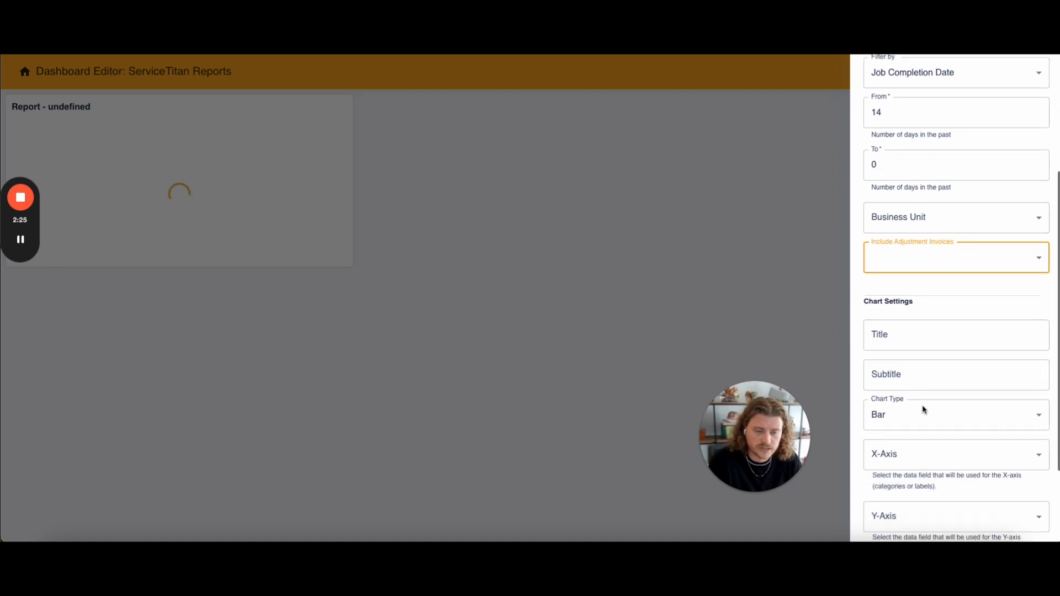
pyautogui.click(901, 287)
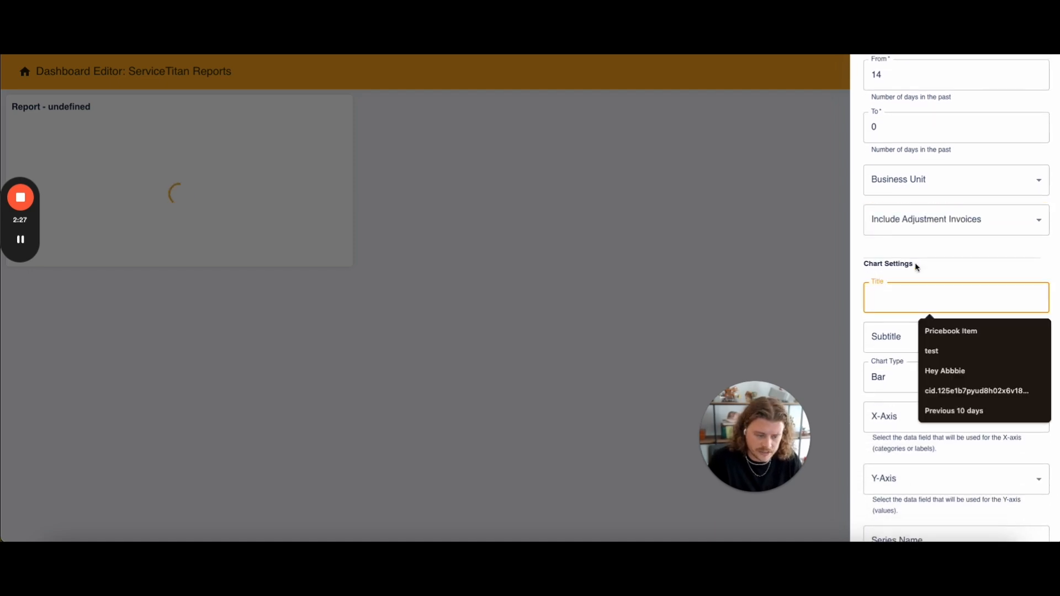
pyautogui.write('Count')
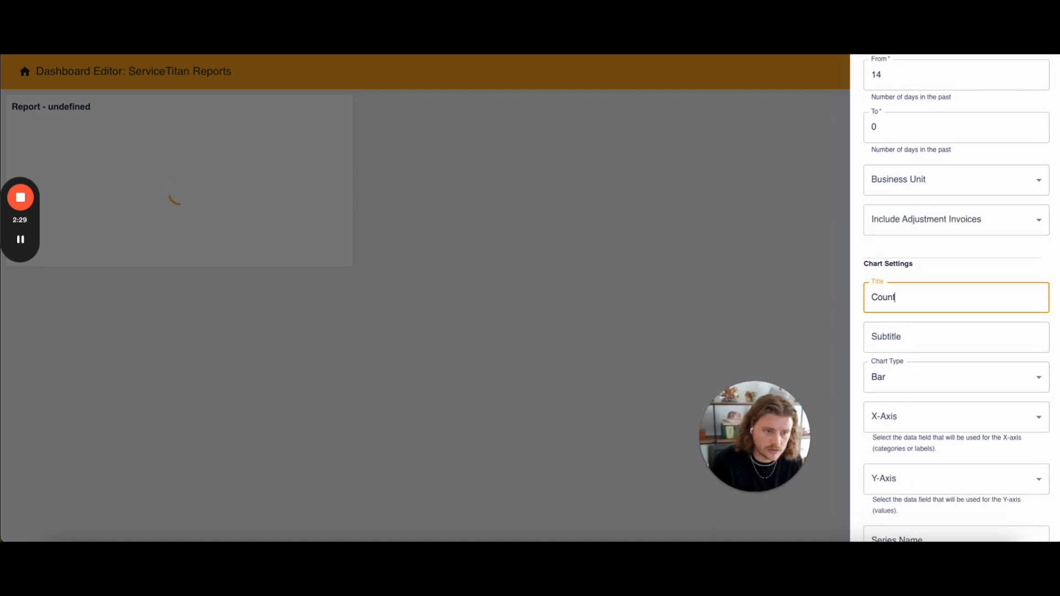
pyautogui.write(' of A')
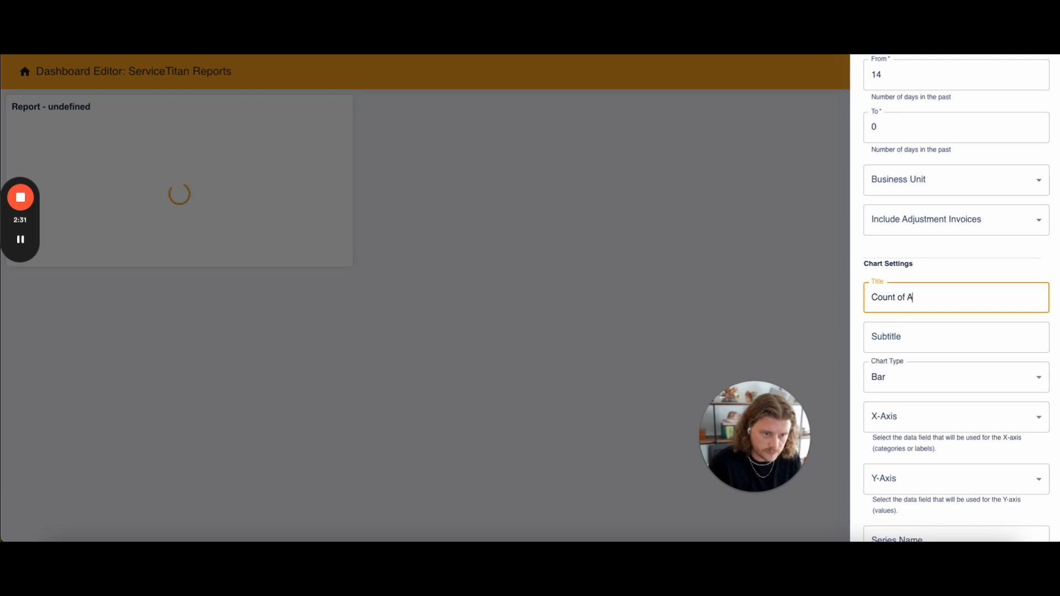
pyautogui.write('ppointments')
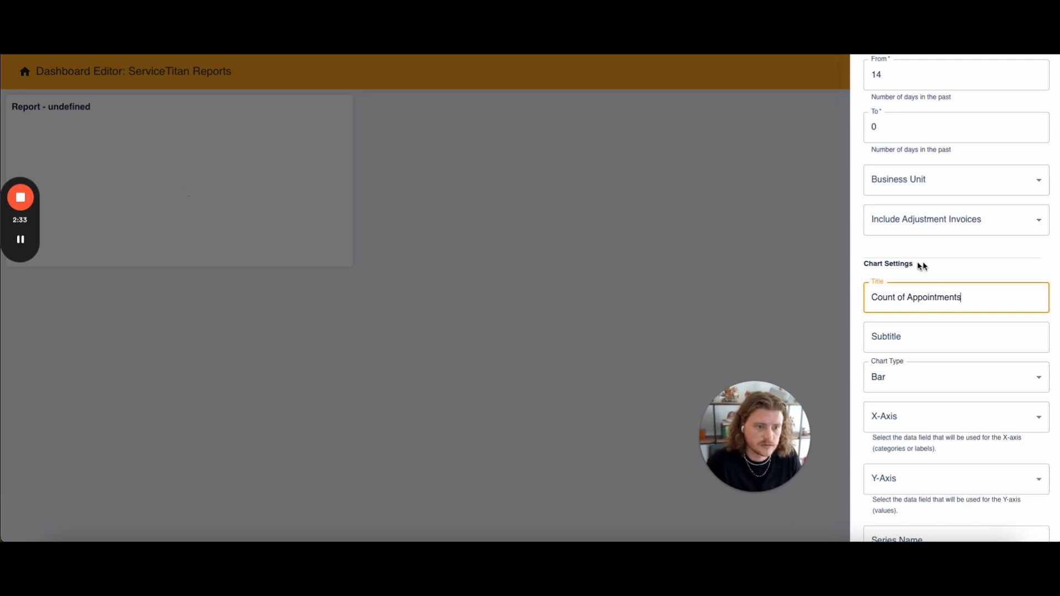
# - Enter "Previous 2 Weeks" as the chart subtitle
pyautogui.click(925, 343)
pyautogui.write('Last')
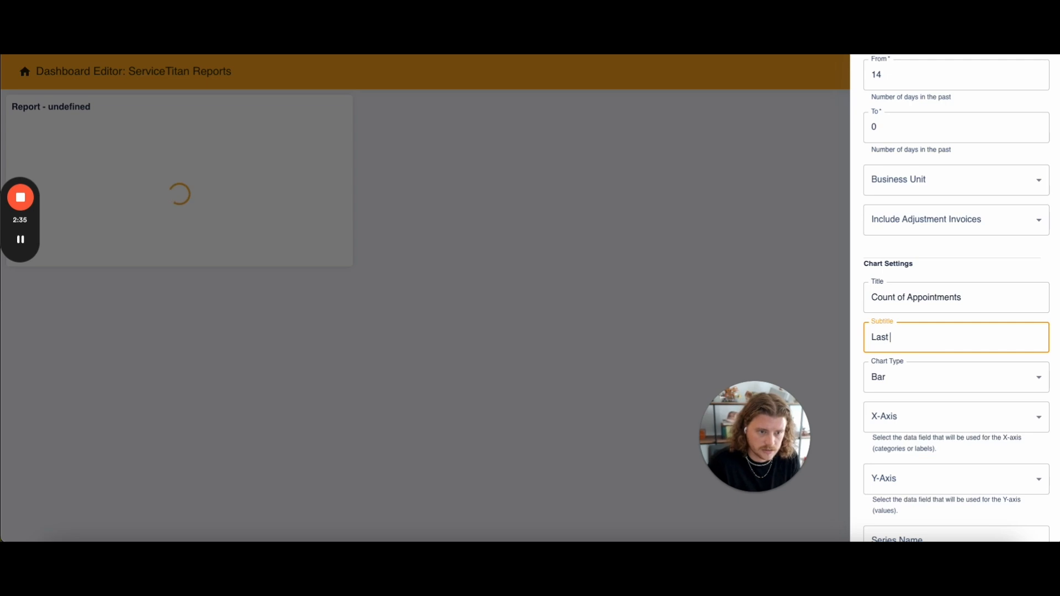
pyautogui.press('BackSpace')
pyautogui.press('BackSpace')
pyautogui.press('BackSpace')
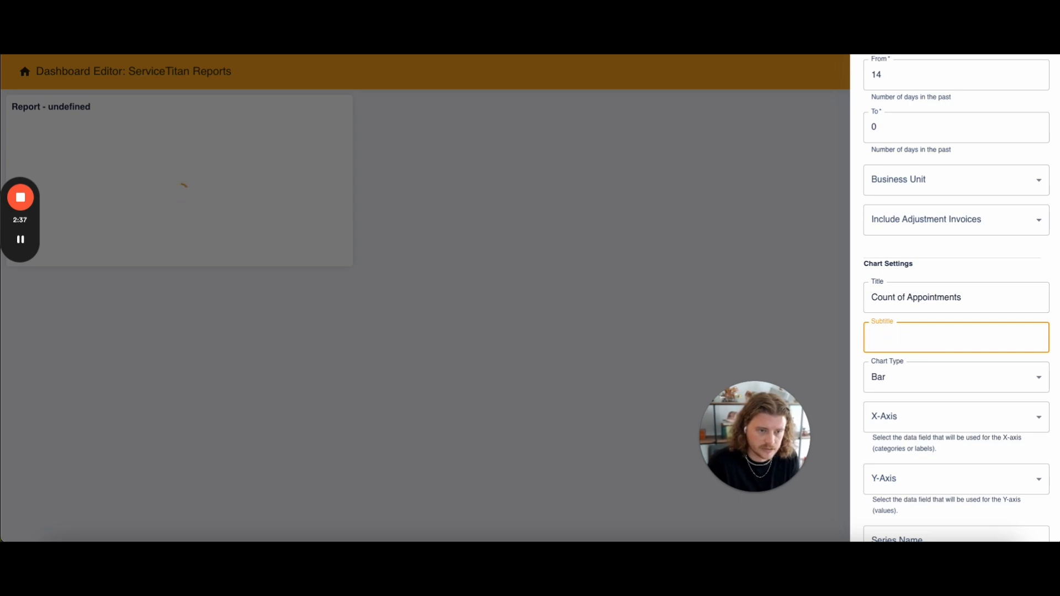
pyautogui.press('BackSpace')
pyautogui.press('BackSpace')
pyautogui.press('BackSpace')
pyautogui.write('revios')
pyautogui.press('BackSpace')
pyautogui.press('BackSpace')
pyautogui.write('us 2 Weeks')
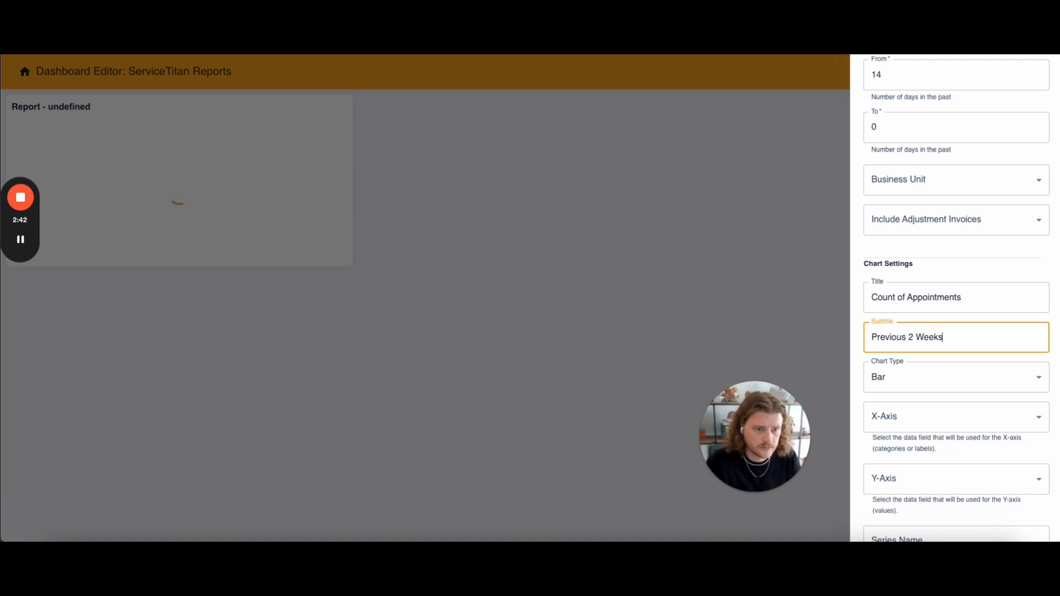
# - Assign Job Type to the chart's X-axis and Count to its Y-axis
pyautogui.scroll(-1, 939, 423)
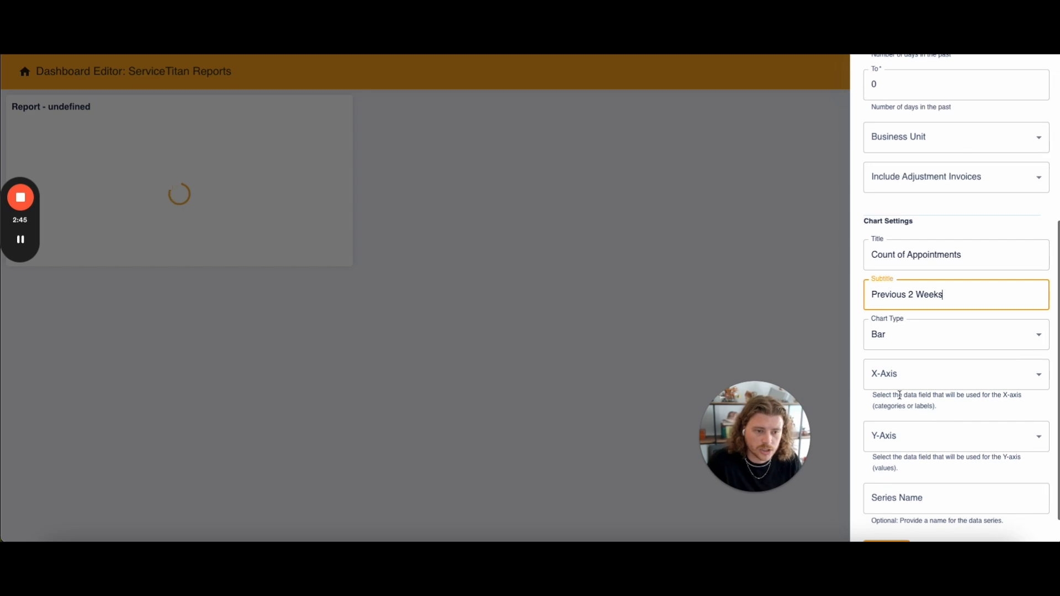
pyautogui.click(900, 380)
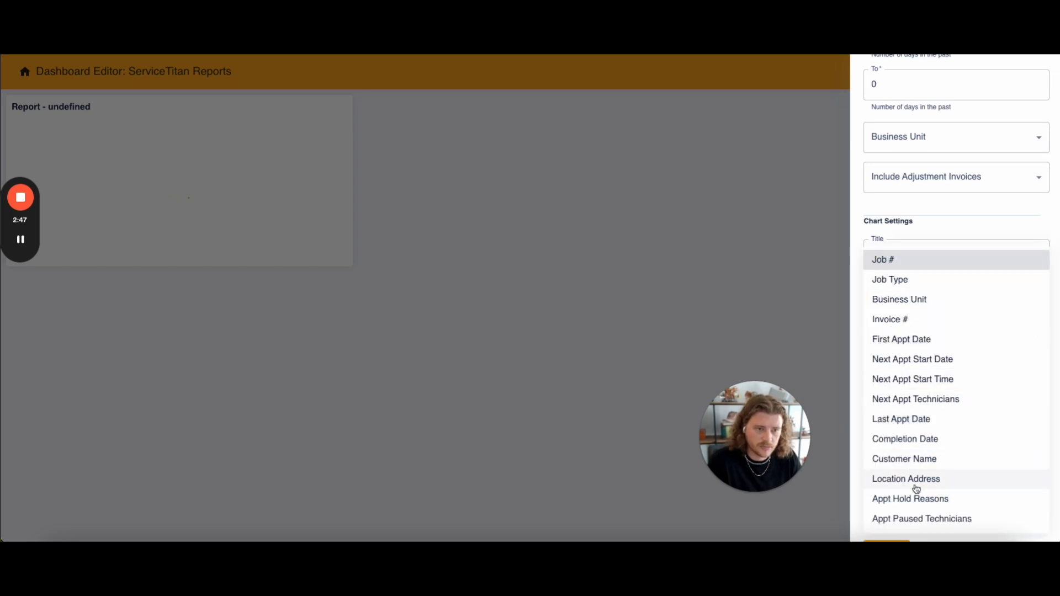
pyautogui.click(901, 280)
pyautogui.scroll(-1, 912, 381)
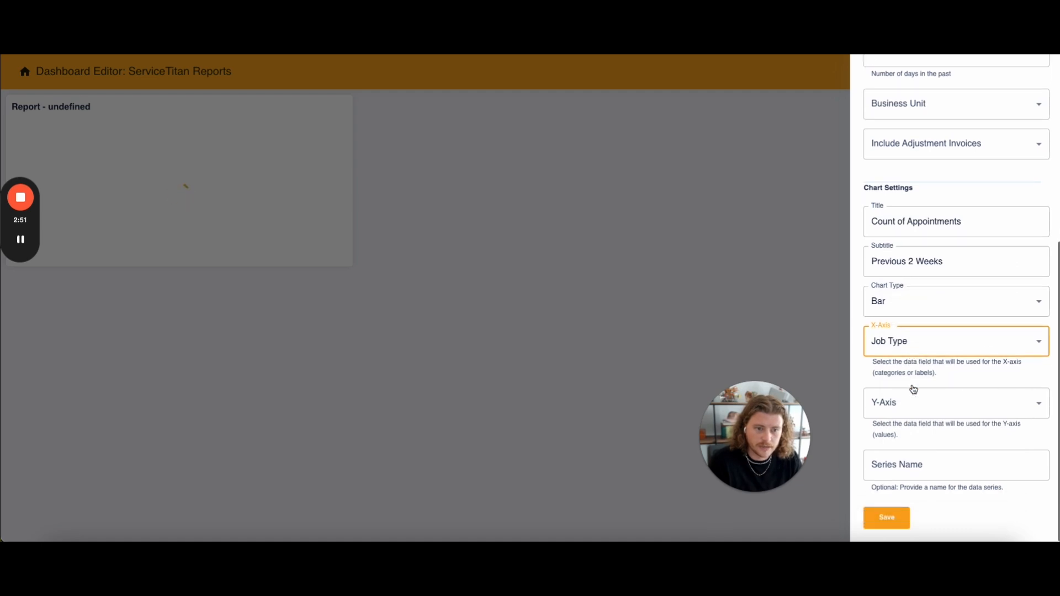
pyautogui.click(907, 298)
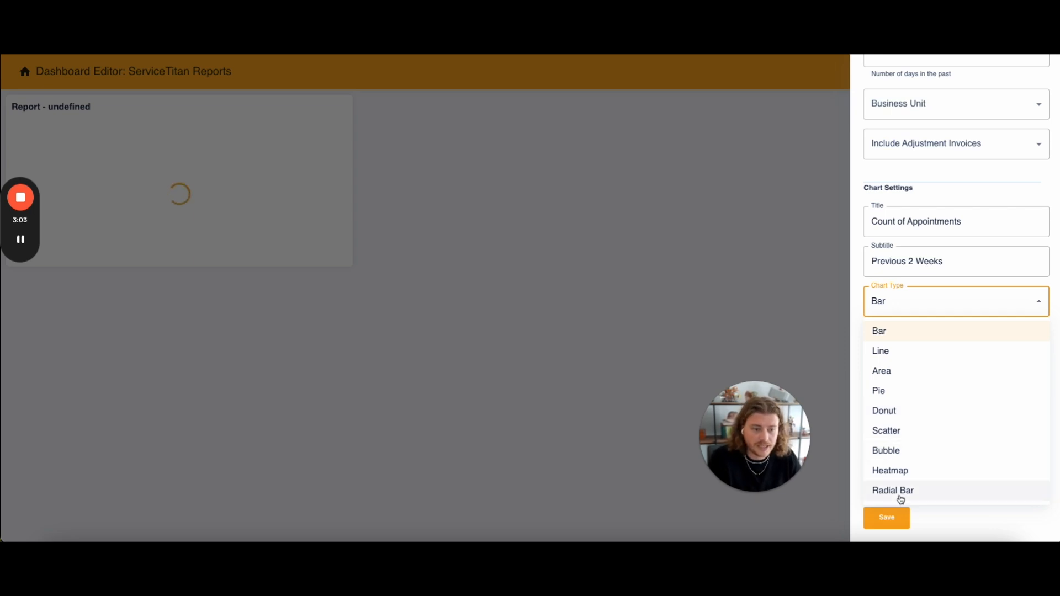
pyautogui.click(1021, 299)
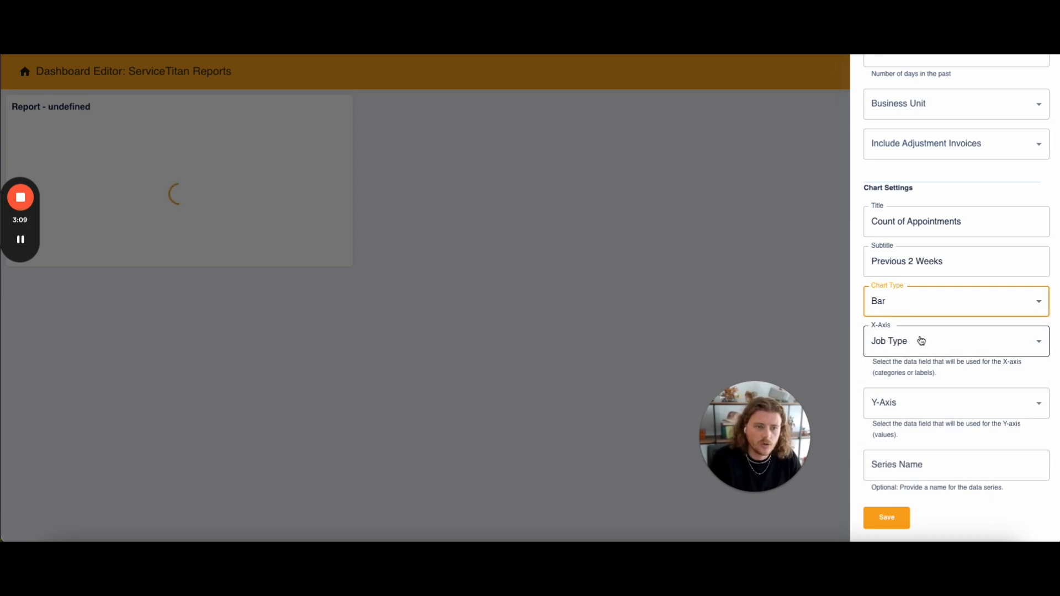
pyautogui.click(919, 404)
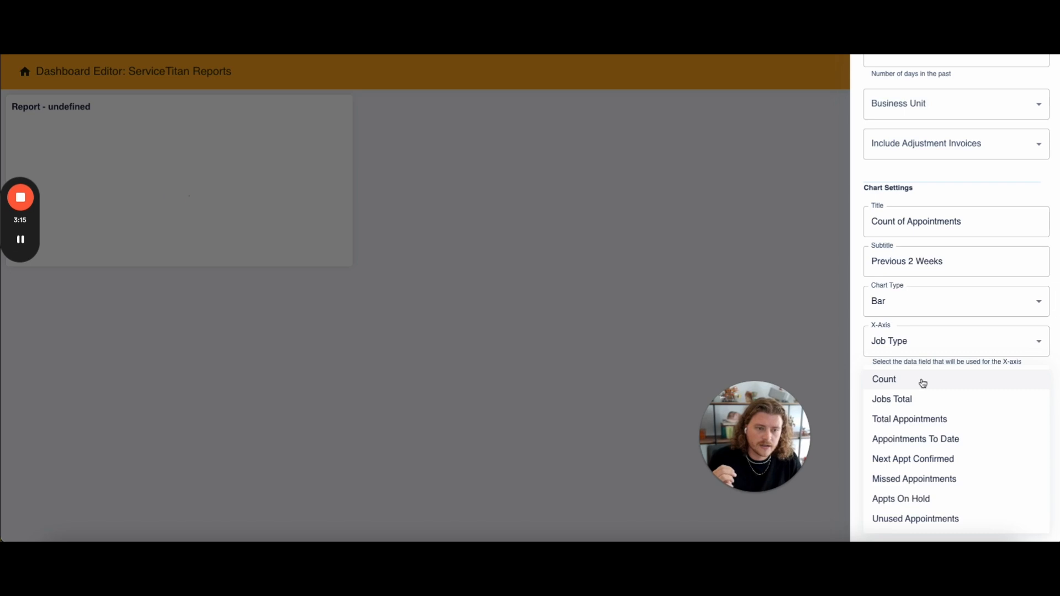
pyautogui.click(922, 382)
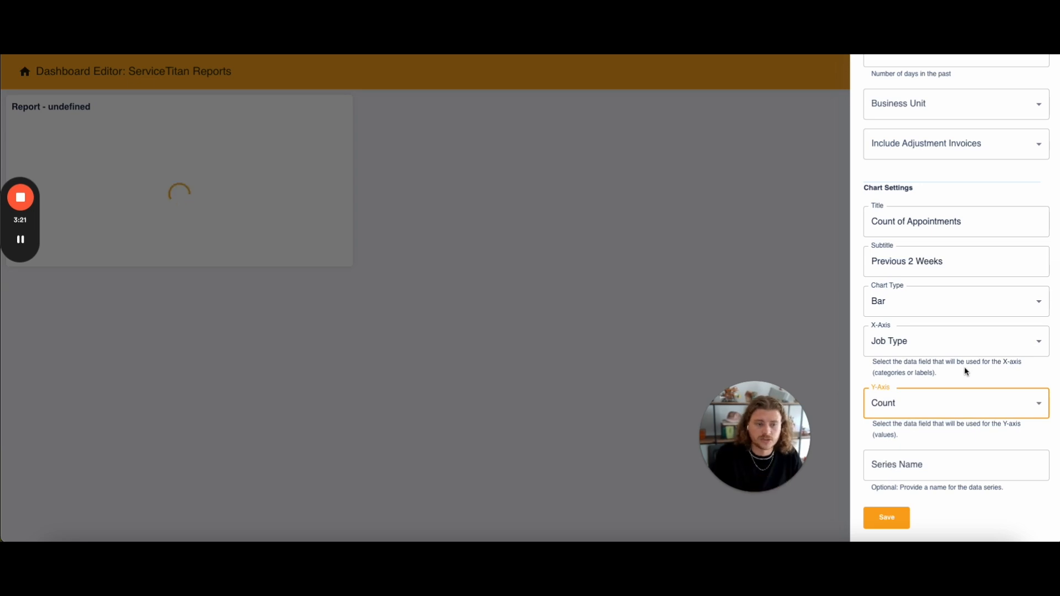
# - Save the report component's settings and the dashboard
pyautogui.click(887, 519)
pyautogui.click(1038, 81)
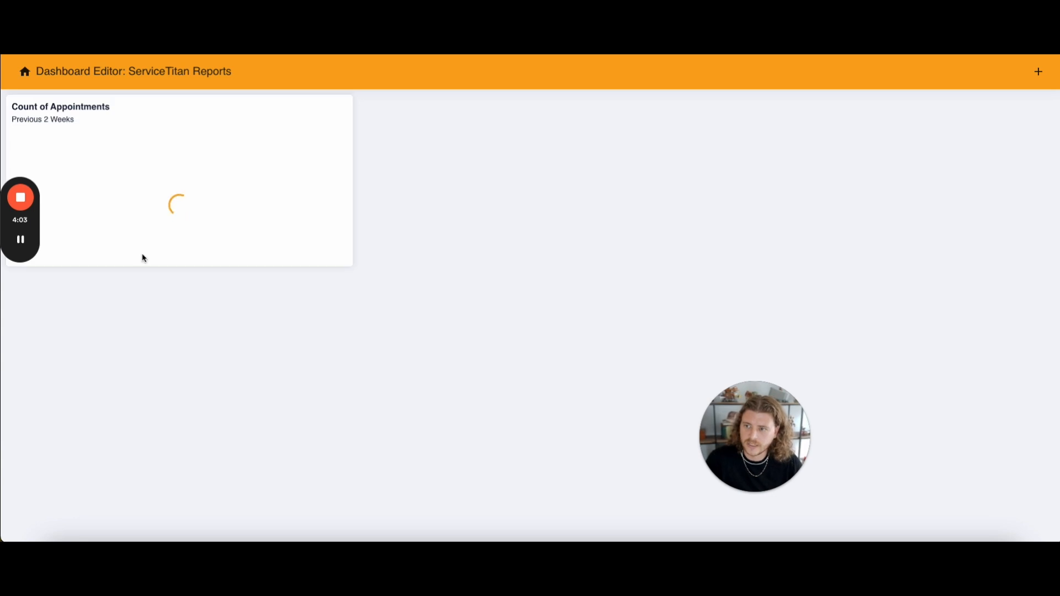
pyautogui.click(22, 239)
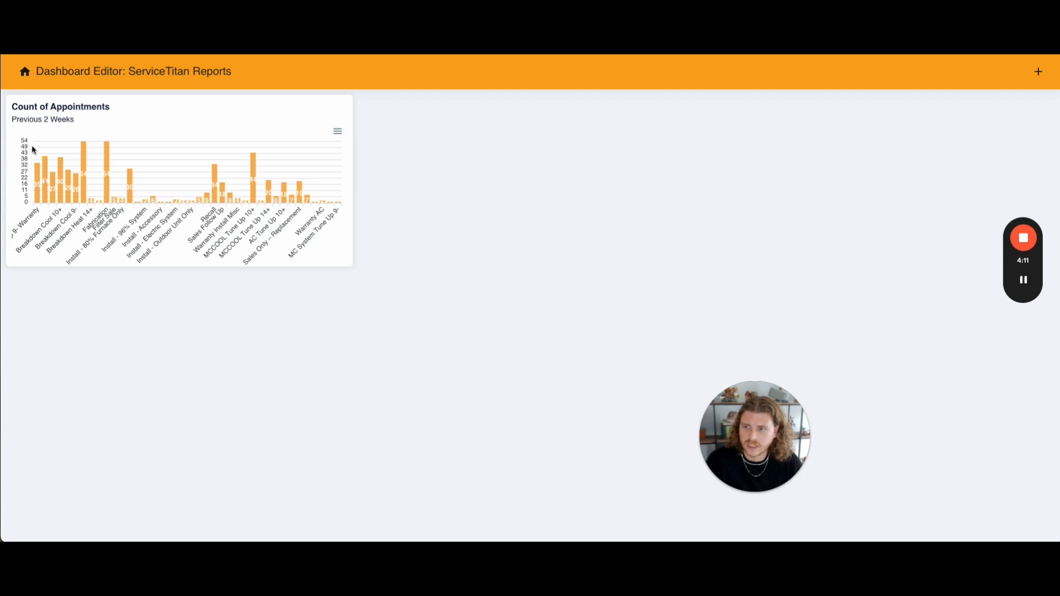
# - Resize the Count of Appointments component to a width of 6 and a height of 4
pyautogui.click(222, 117)
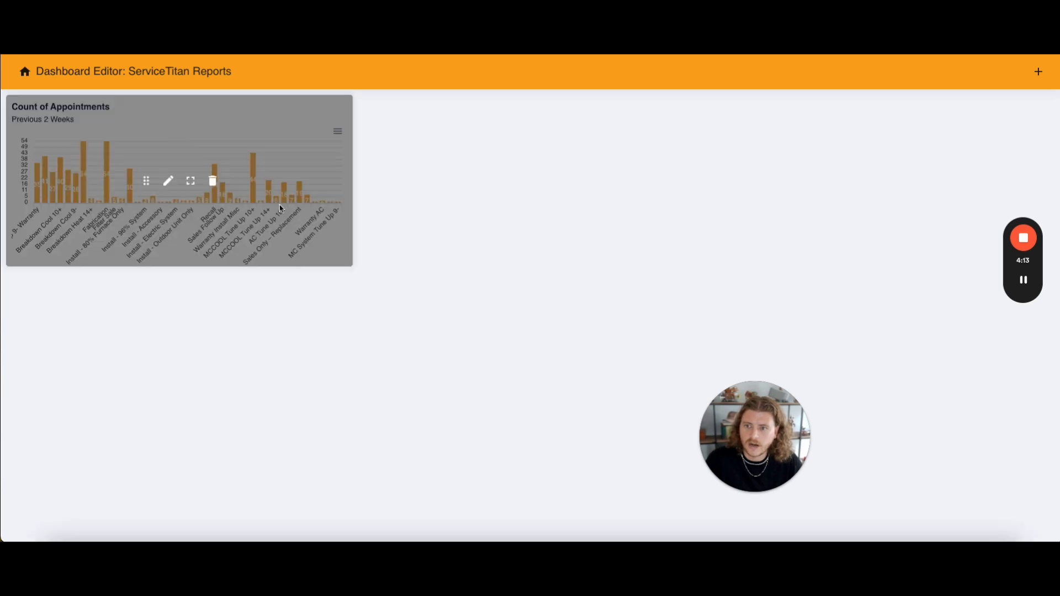
pyautogui.click(188, 184)
pyautogui.moveTo(469, 279); pyautogui.dragTo(405, 279)
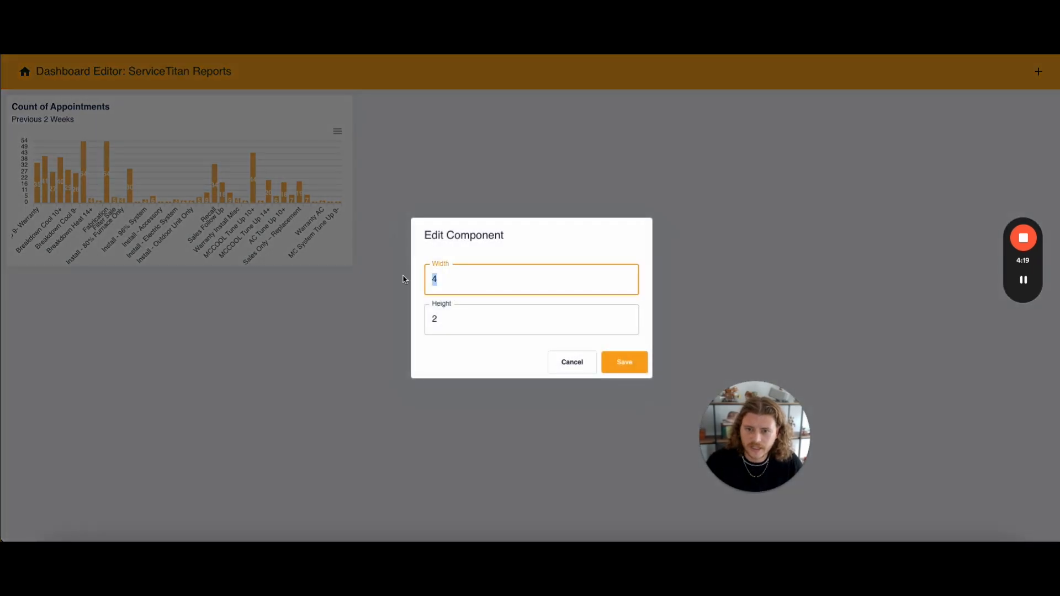
pyautogui.write('6')
pyautogui.press('Tab')
pyautogui.write('4')
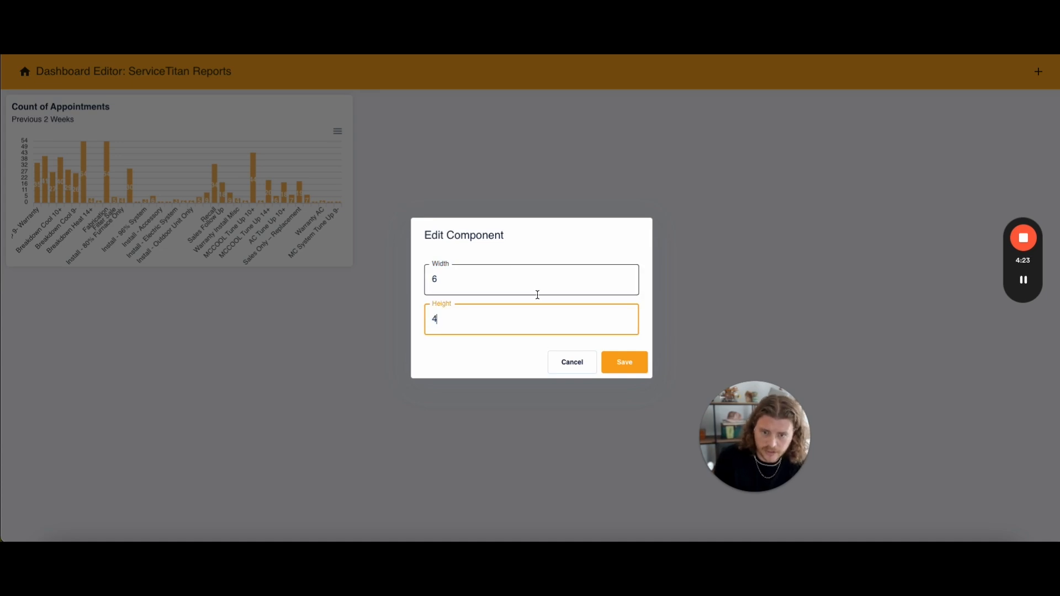
pyautogui.click(622, 362)
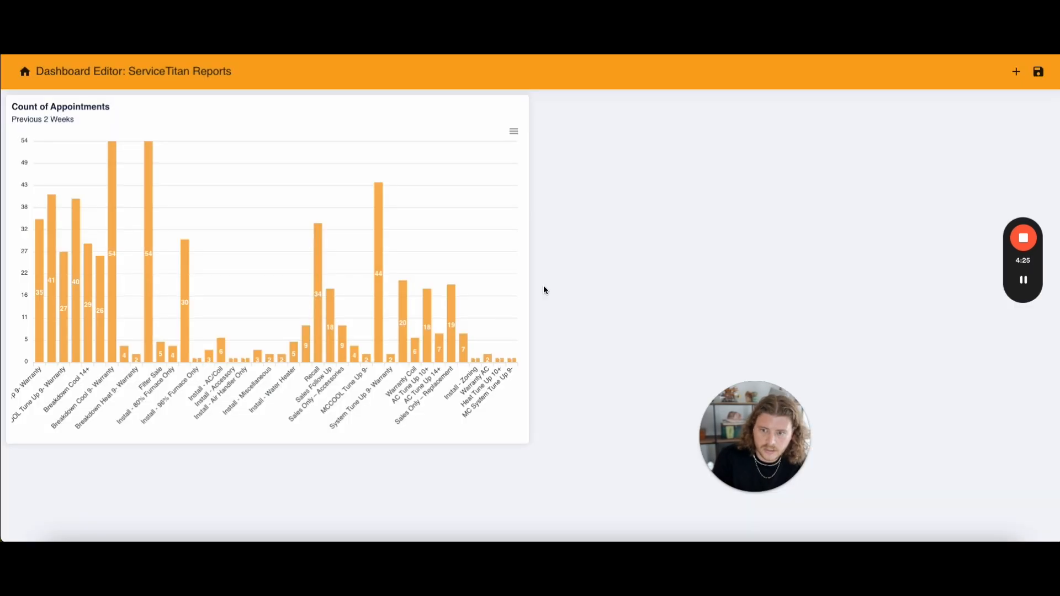